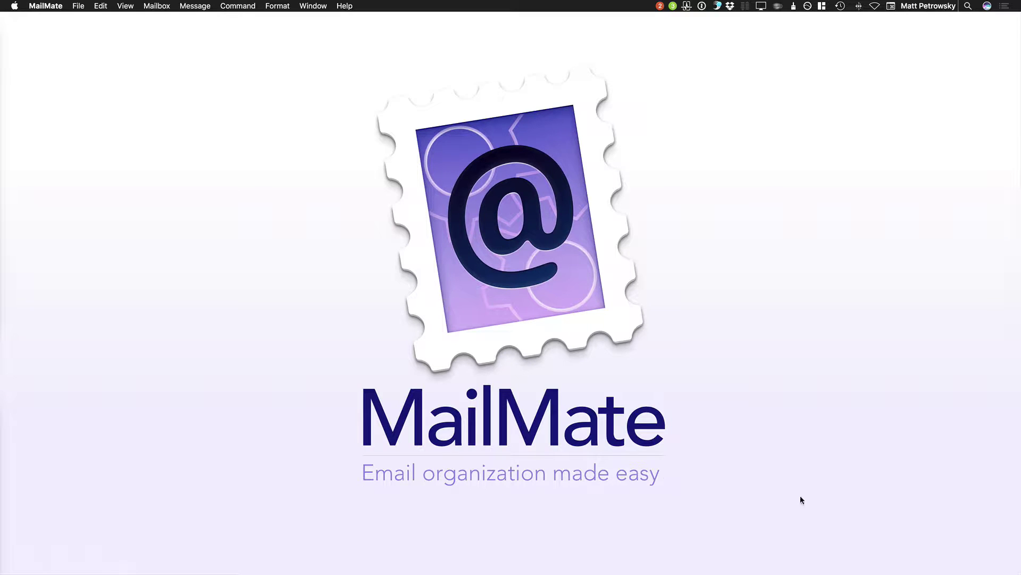
Step: Restore the minimized My Inbox window from the Dock, showing its 8 messages
mouse_move(1019, 513)
left_click(1010, 534)
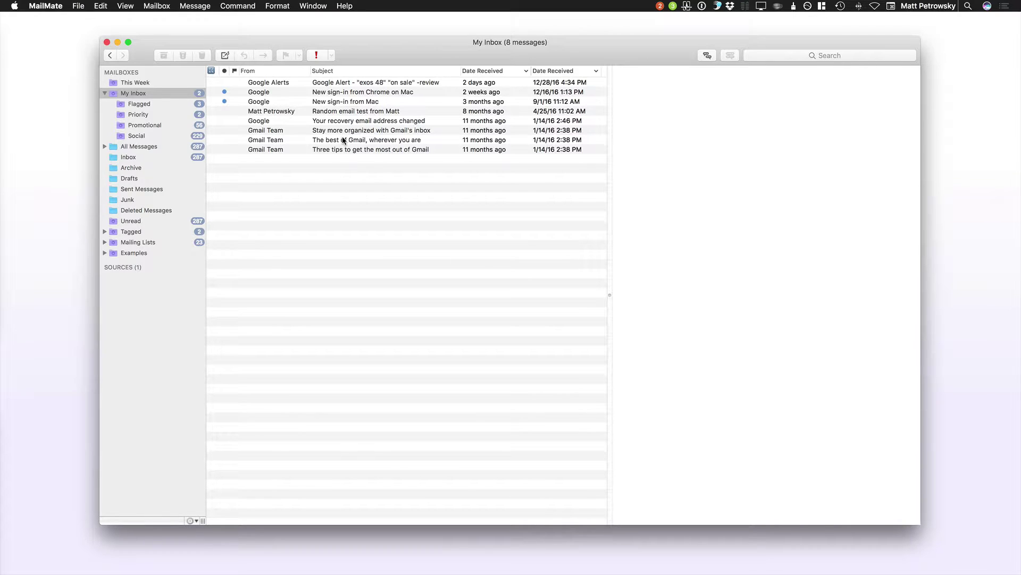
right_click(350, 71)
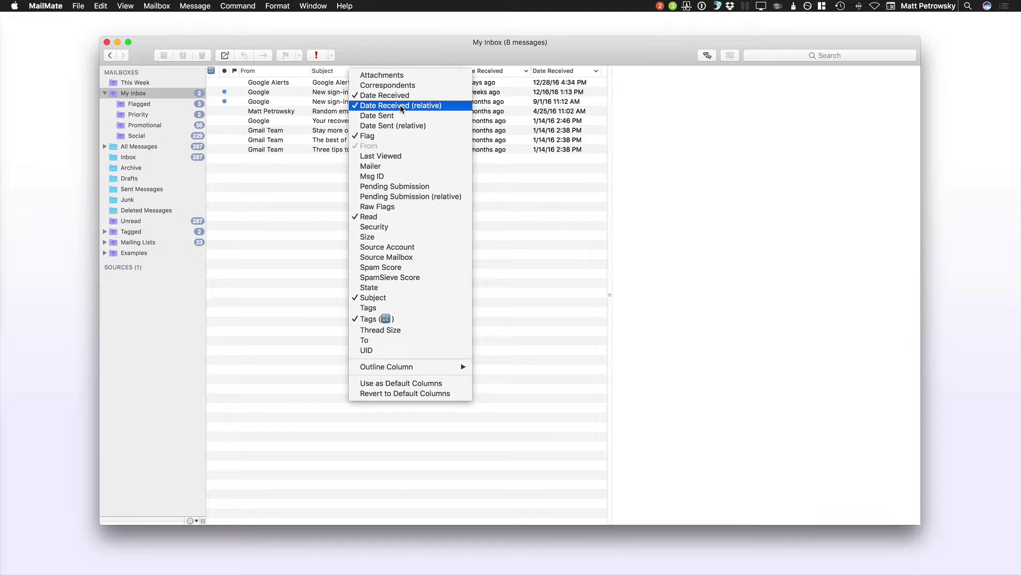
left_click(509, 174)
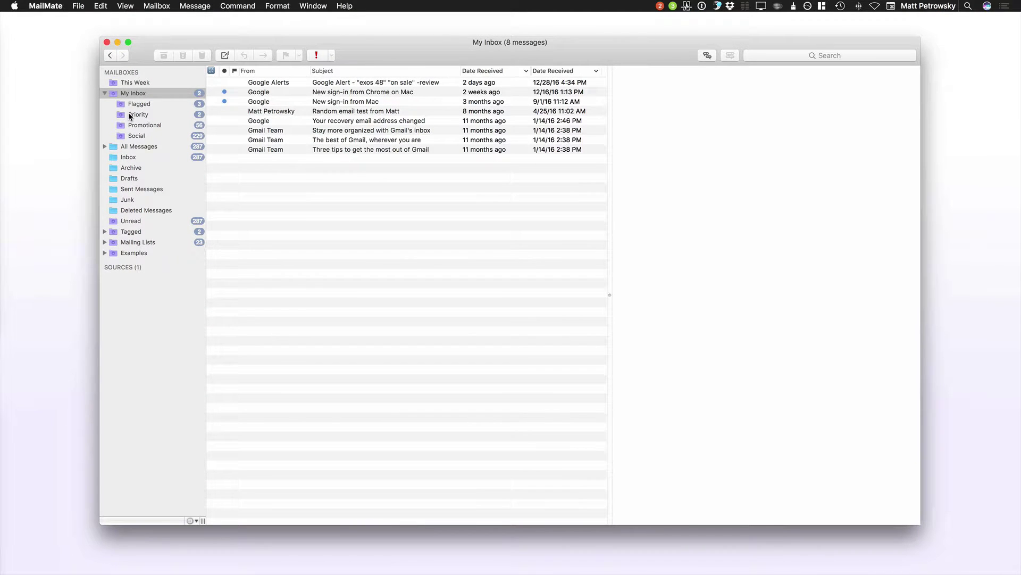
Step: View Priority, then remove it from the My Inbox smart mailbox's excluded mailboxes
left_click(135, 115)
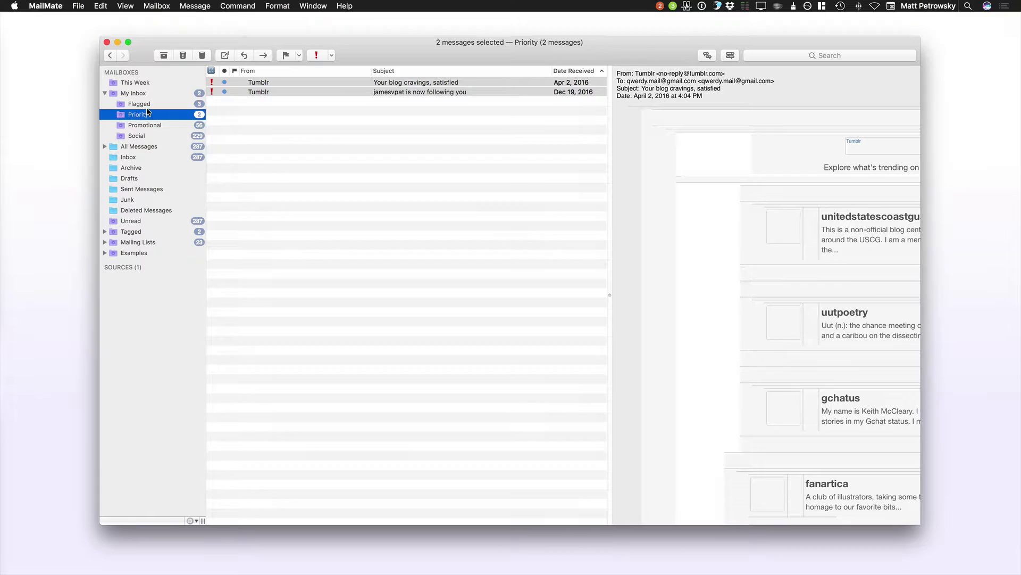
left_click(111, 94)
double_click(112, 94)
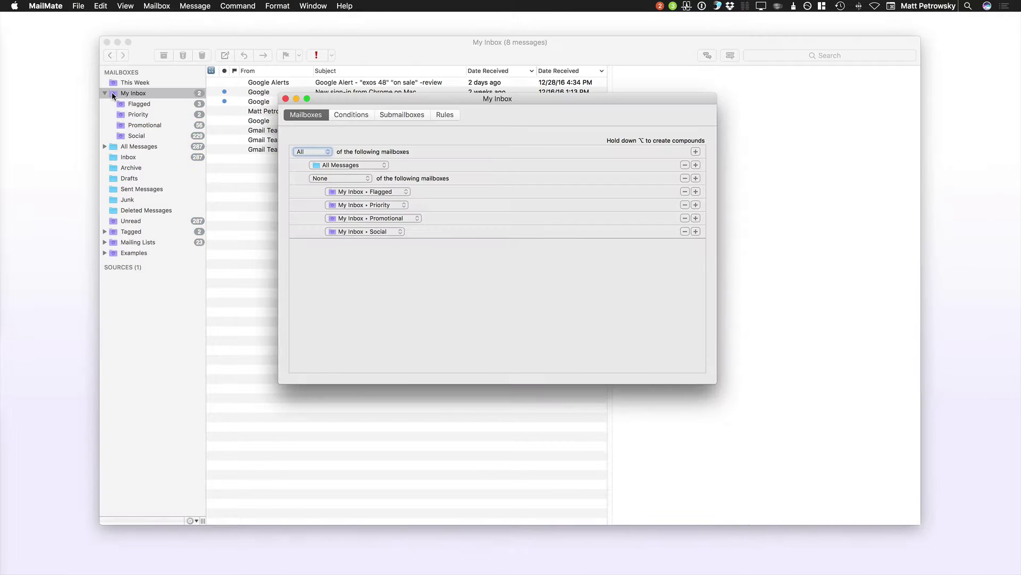
left_click(685, 204)
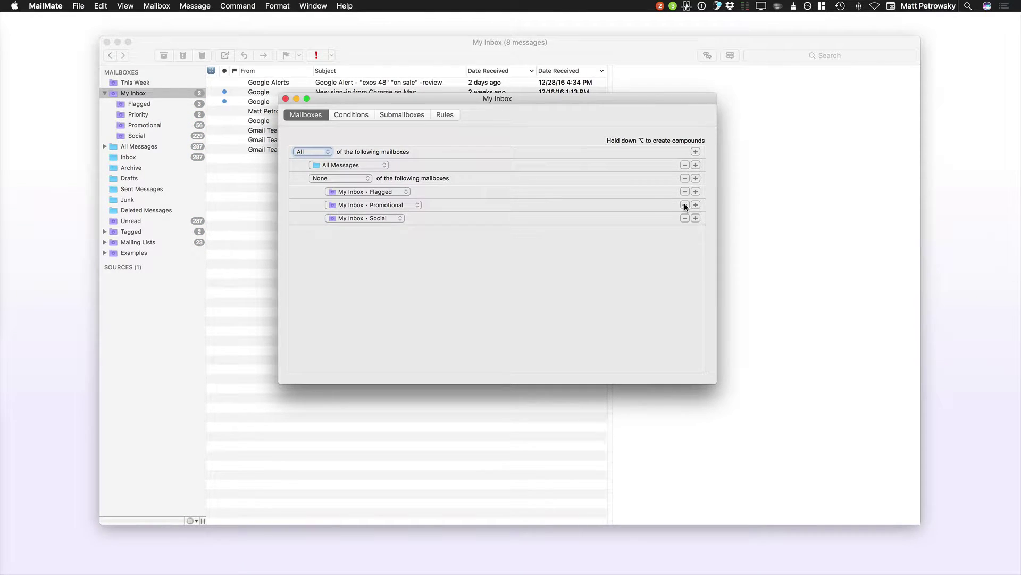
left_click(285, 99)
Step: Check the Flagged mailbox and confirm My Inbox still lists 8 messages
left_click(271, 167)
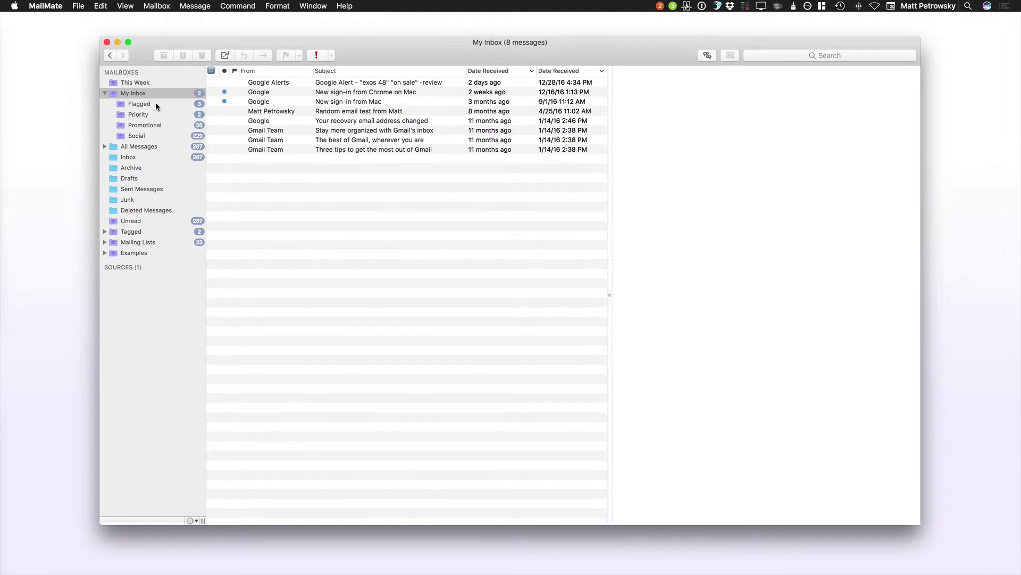
left_click(156, 104)
left_click(154, 96)
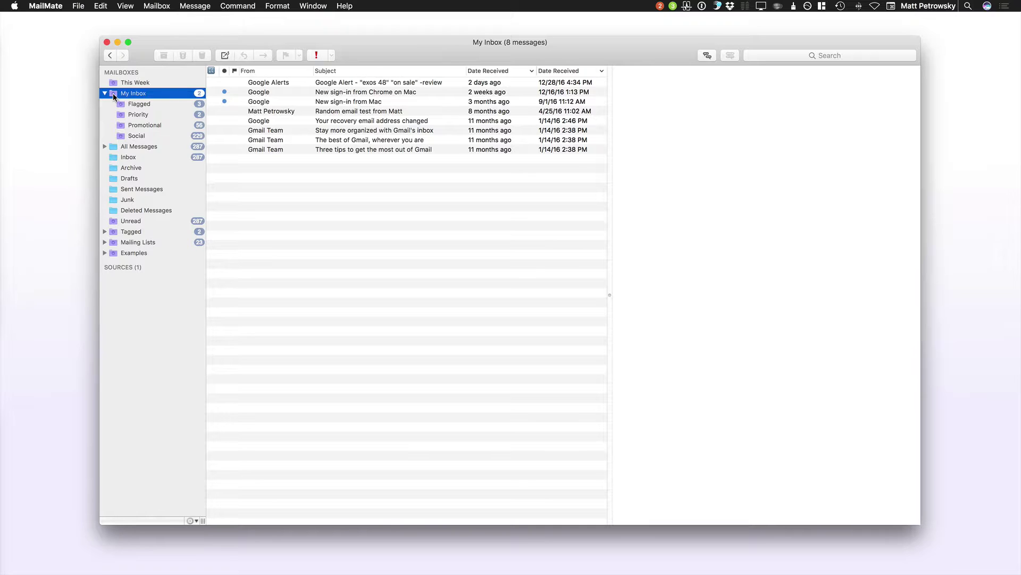
Step: In Inbox, drag the From and Subject dividers left to widen Date Received, then show All Messages
left_click(113, 159)
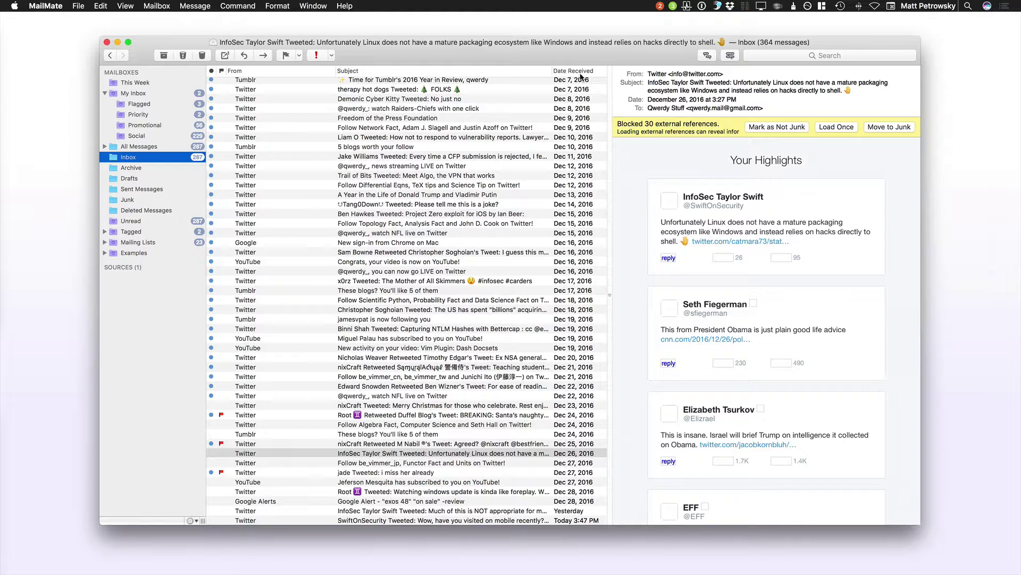
left_click_drag(335, 72, 270, 73)
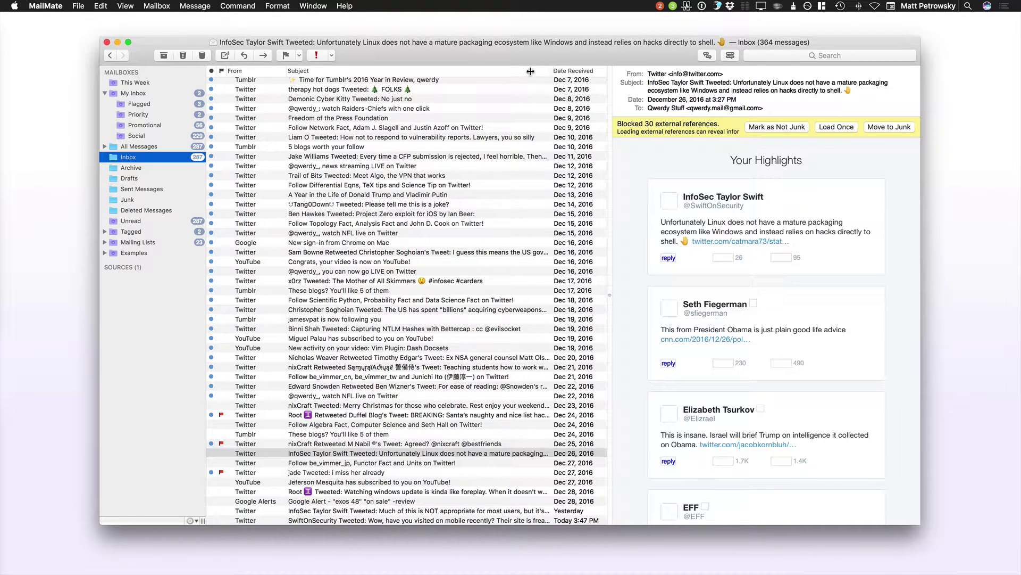
left_click_drag(530, 72, 474, 72)
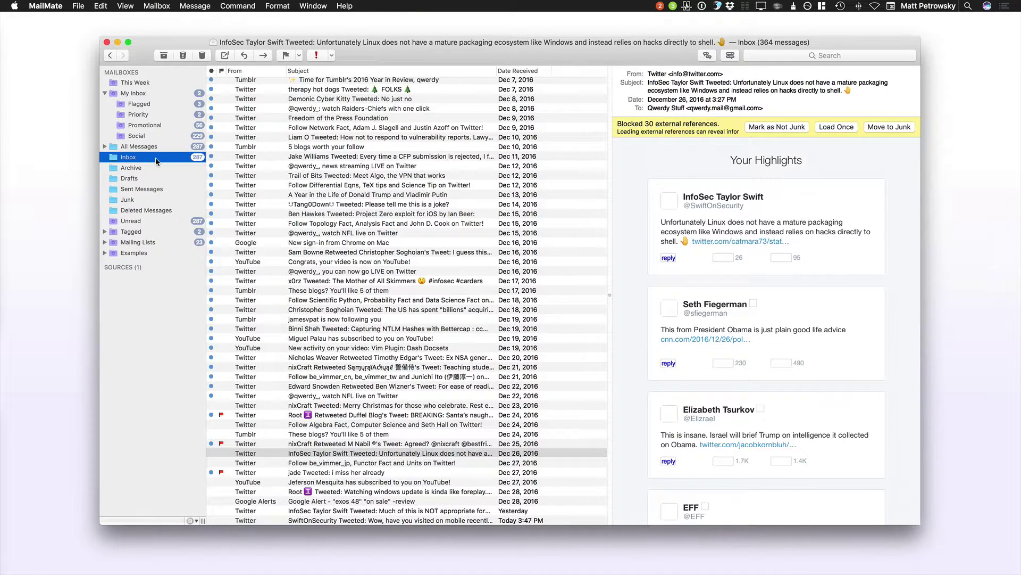
left_click(141, 147)
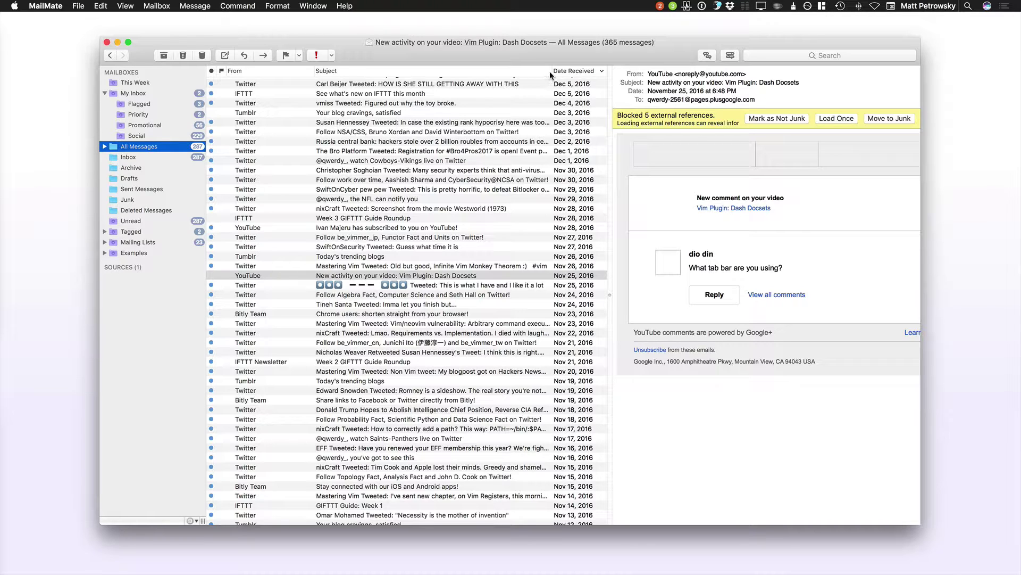
Step: Add Source Mailbox and Source Account columns to the All Messages list
left_click_drag(551, 75, 534, 75)
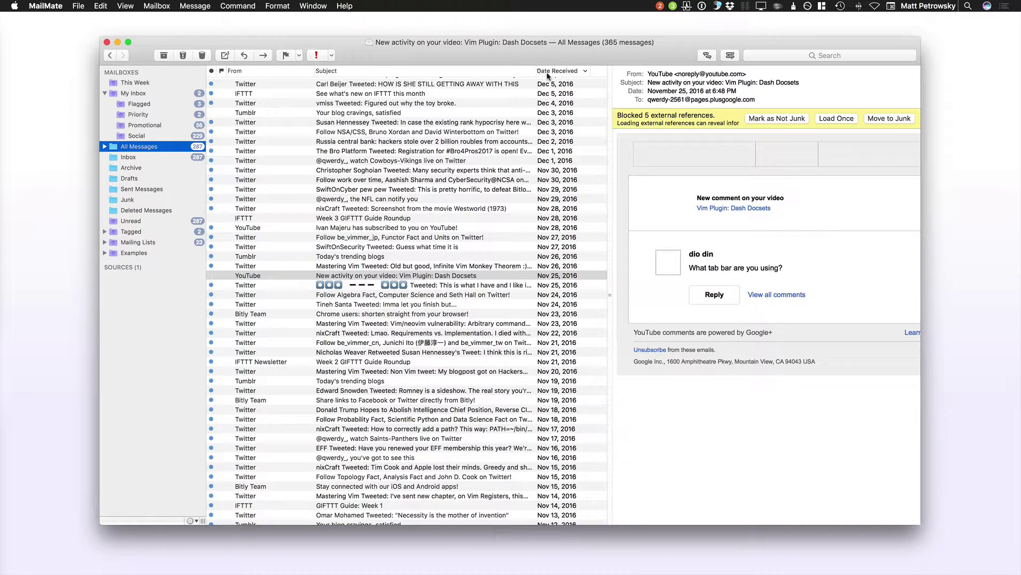
right_click(557, 74)
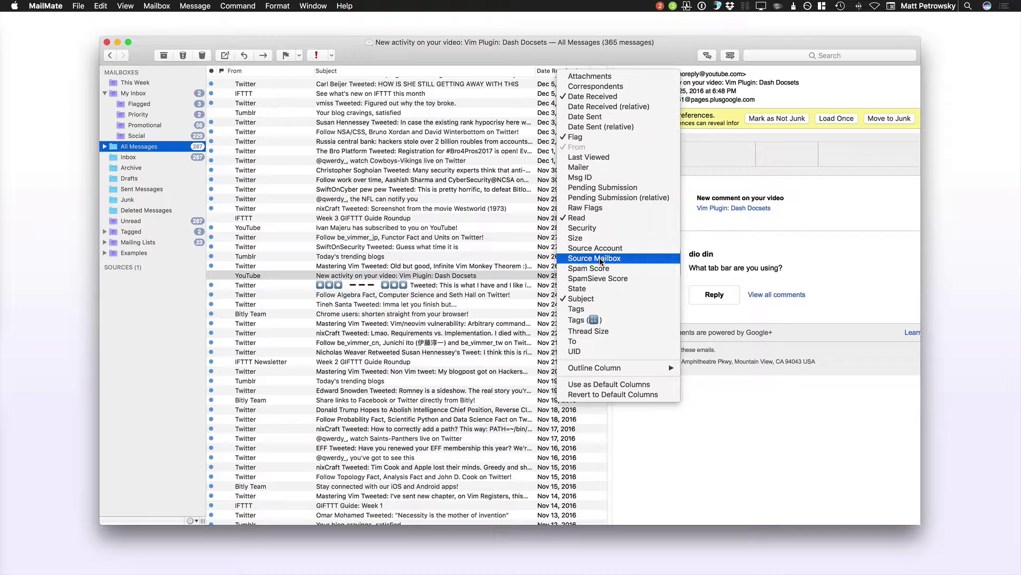
left_click(600, 259)
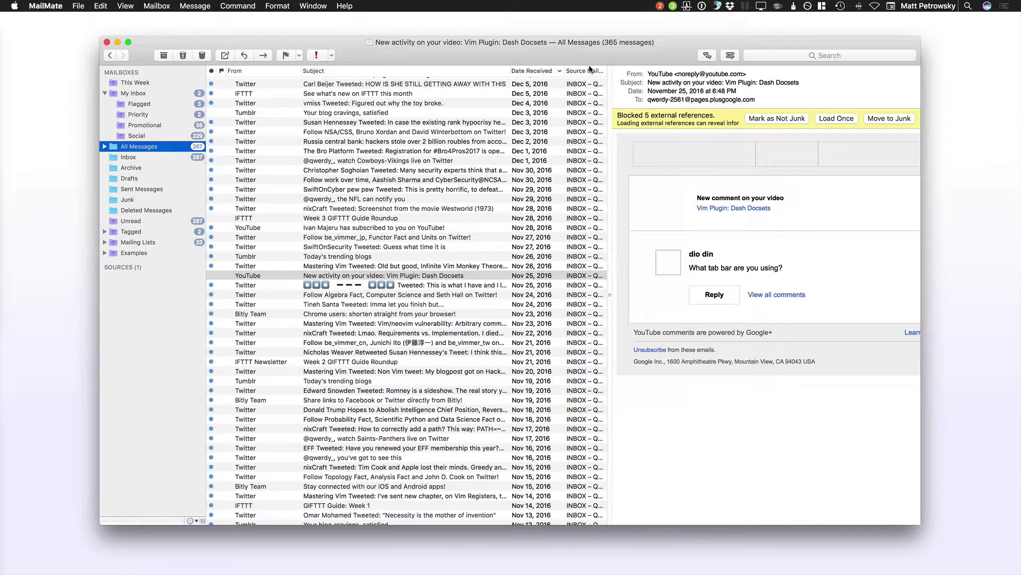
right_click(590, 72)
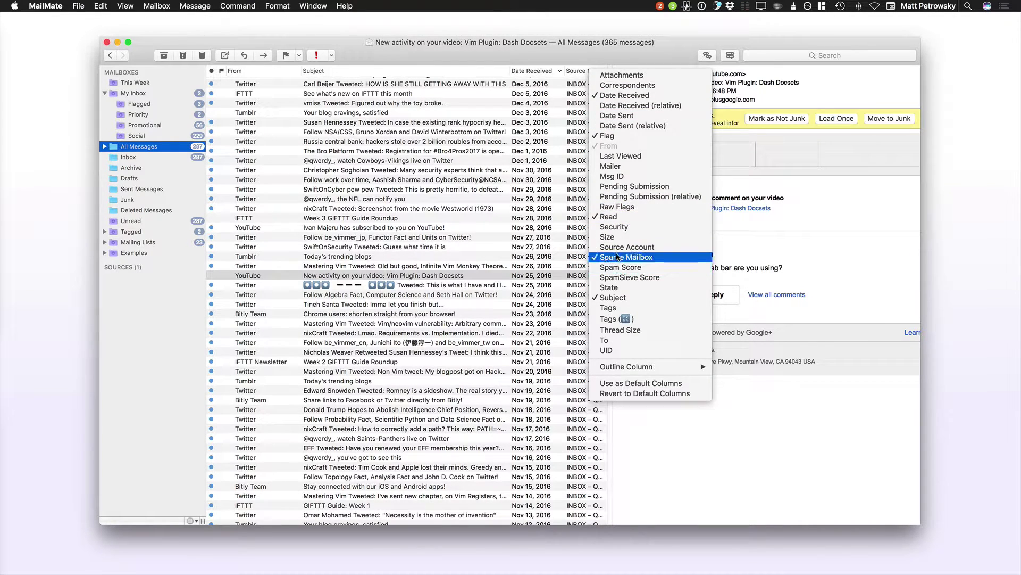
left_click(617, 246)
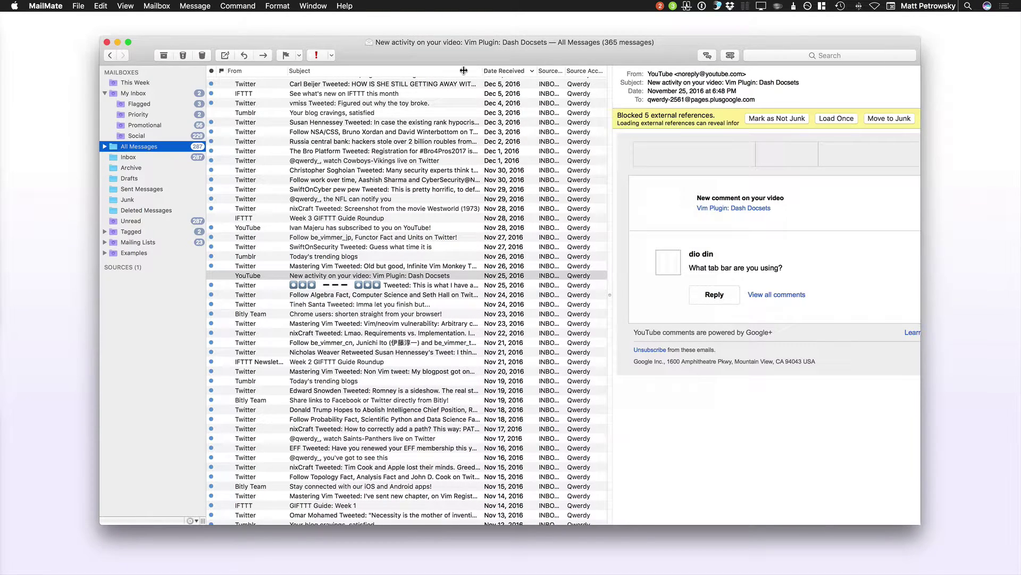
Step: Narrow Subject and widen Date Received and Source Account to fit the new columns
left_click_drag(482, 70, 441, 71)
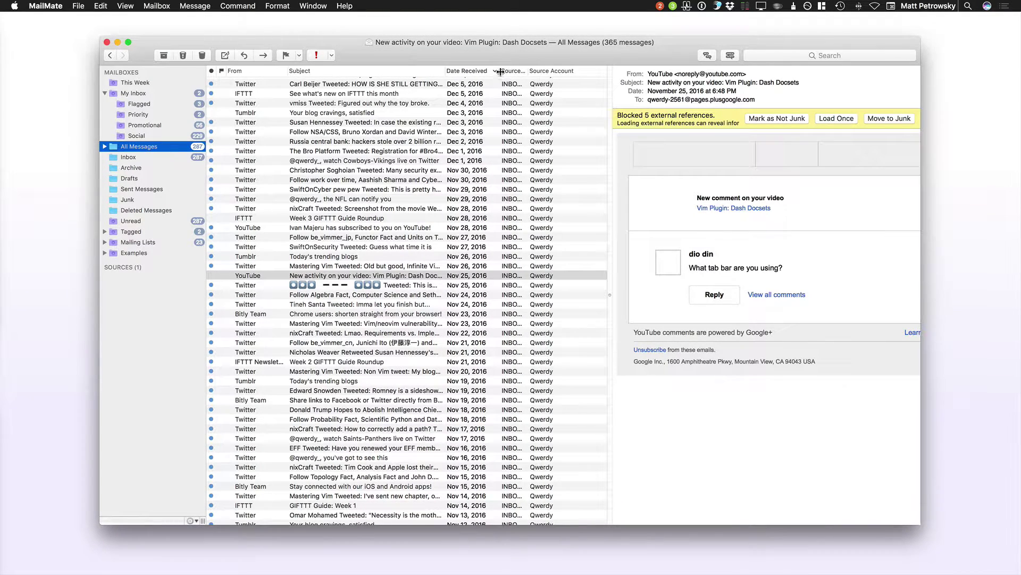
left_click_drag(504, 70, 527, 71)
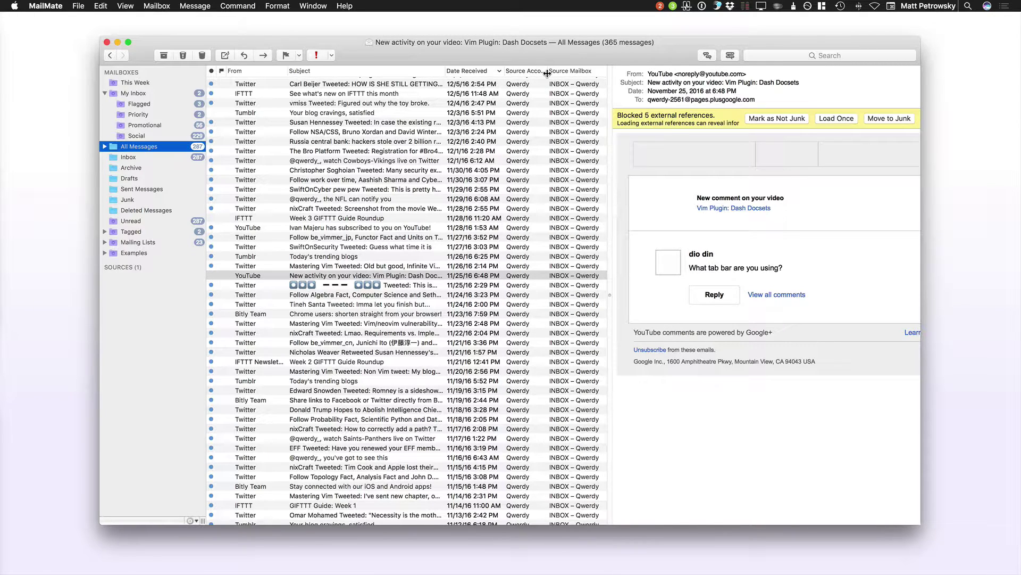
left_click_drag(552, 73, 555, 73)
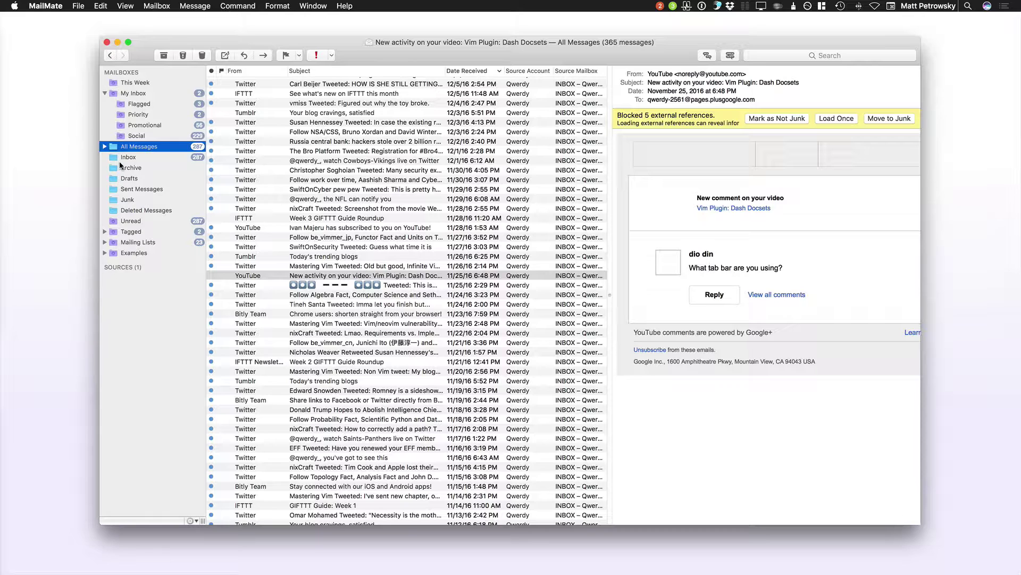
Step: Open the Social mailbox's definition editor on its still-empty Rules list
left_click(140, 136)
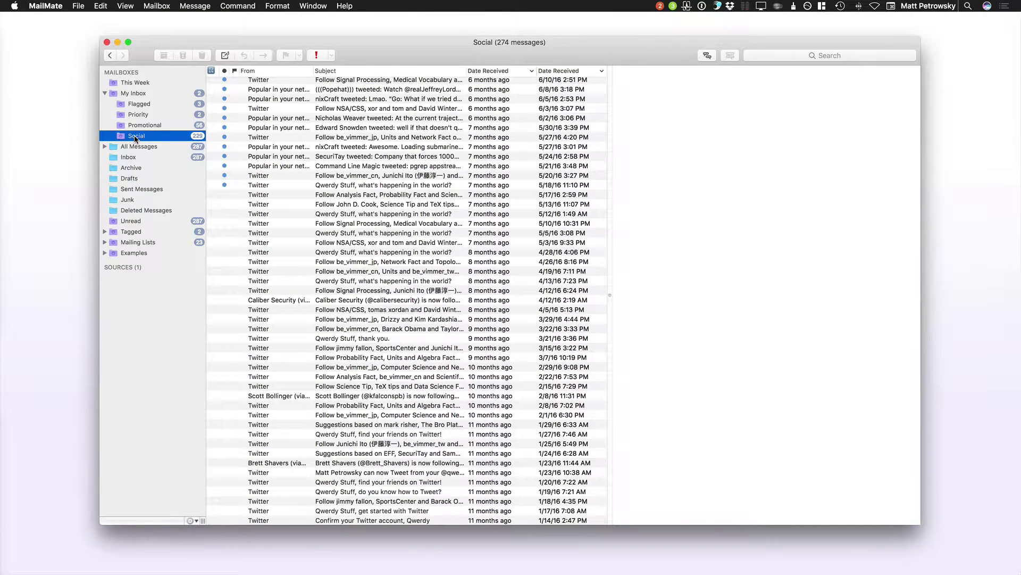
double_click(119, 136)
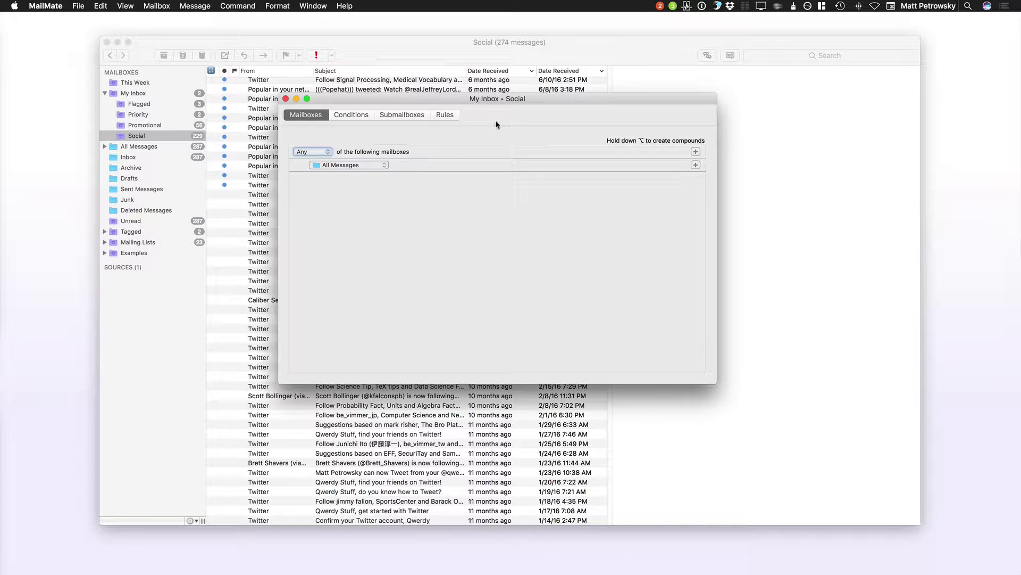
left_click(452, 115)
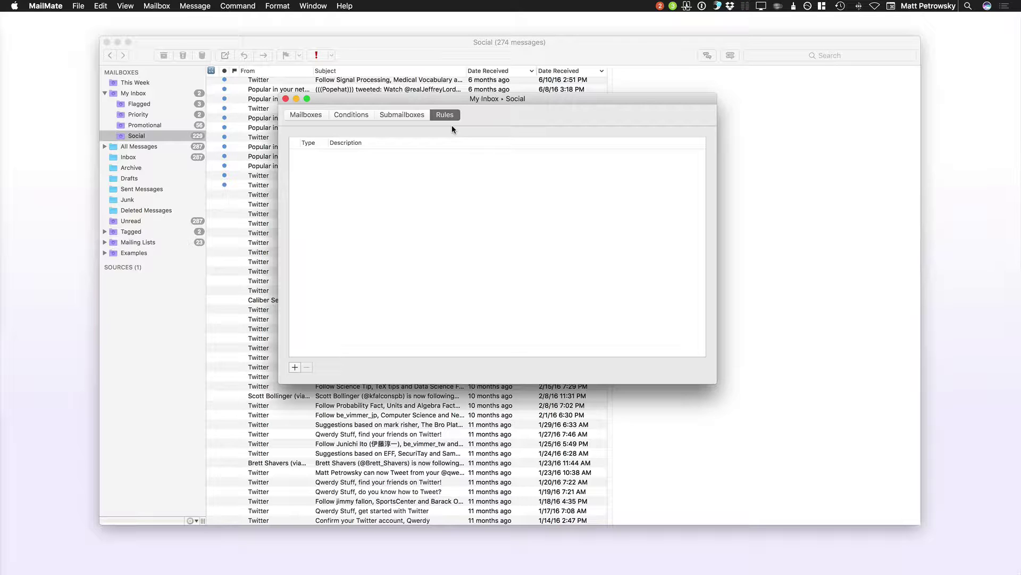
Step: Draft a Social rule with a Run Command action, then cancel it and close the editor
left_click(294, 368)
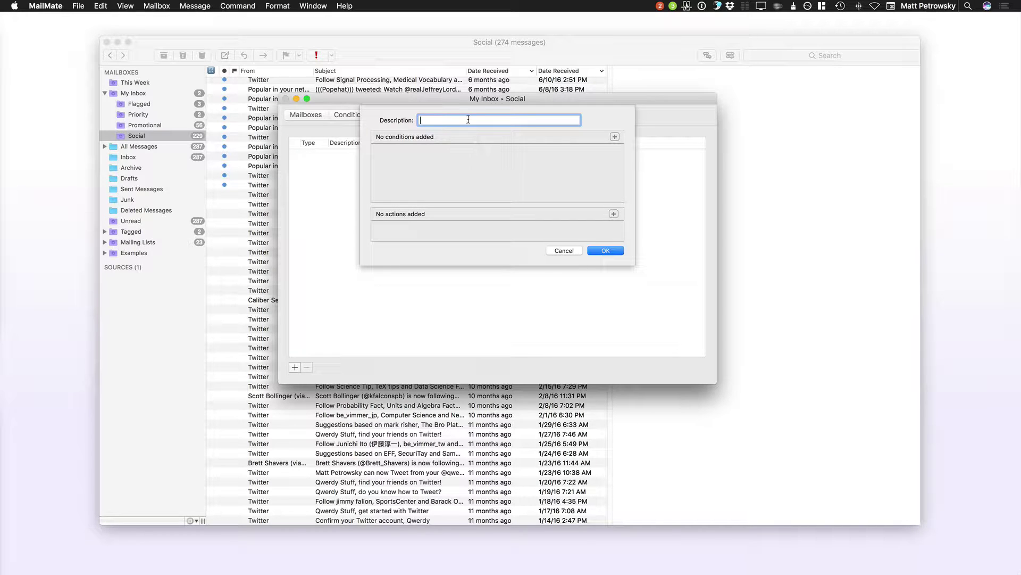
left_click(614, 214)
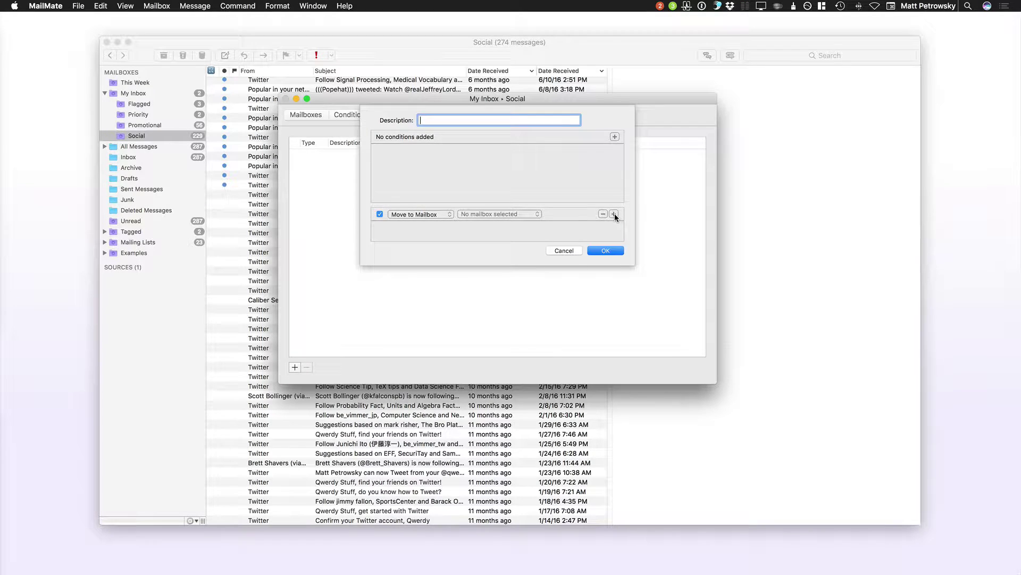
left_click(430, 214)
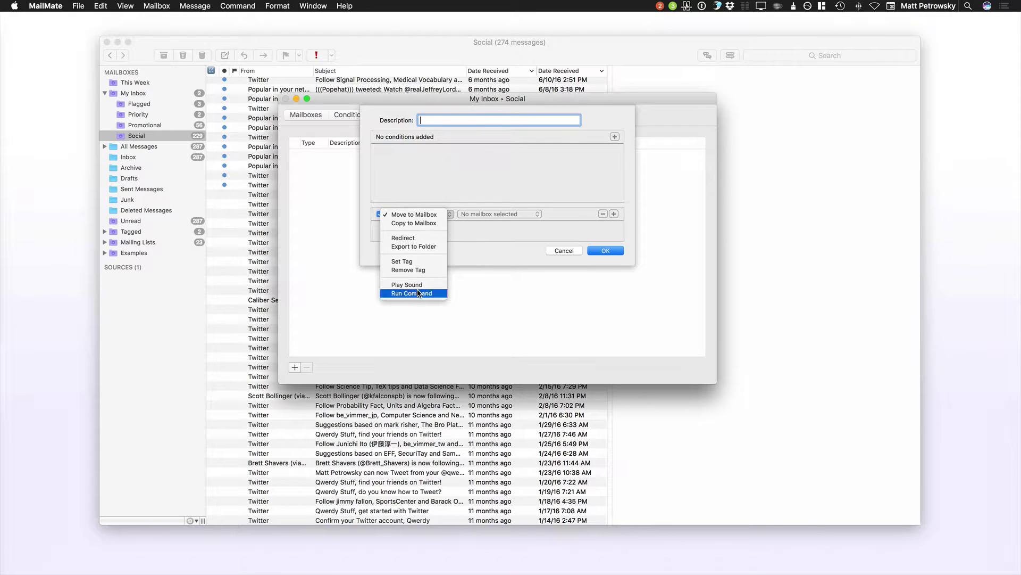
left_click(419, 293)
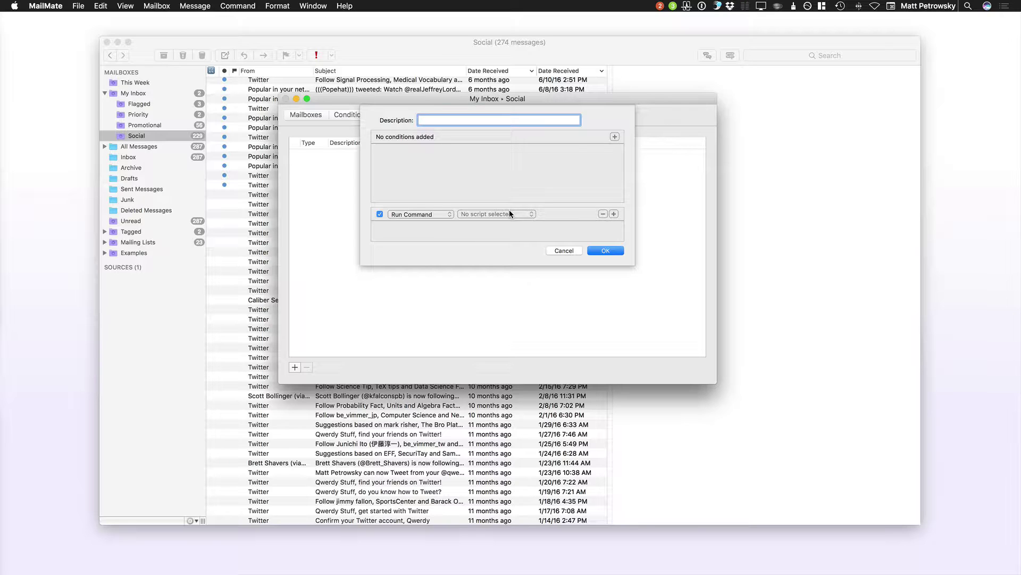
left_click(564, 251)
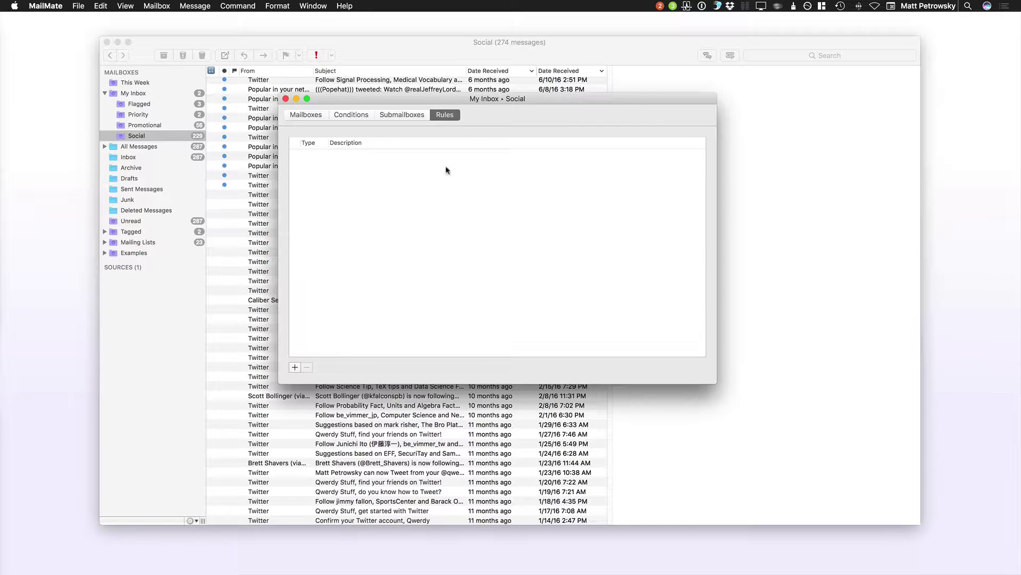
left_click(286, 99)
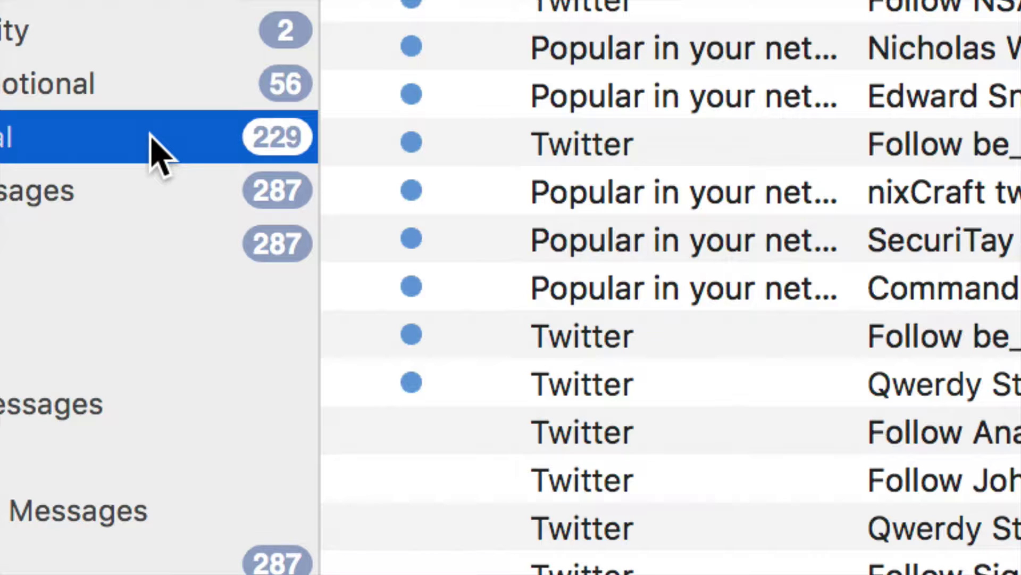
Step: Set the Social mailbox's Displayed Count to No Count
right_click(192, 138)
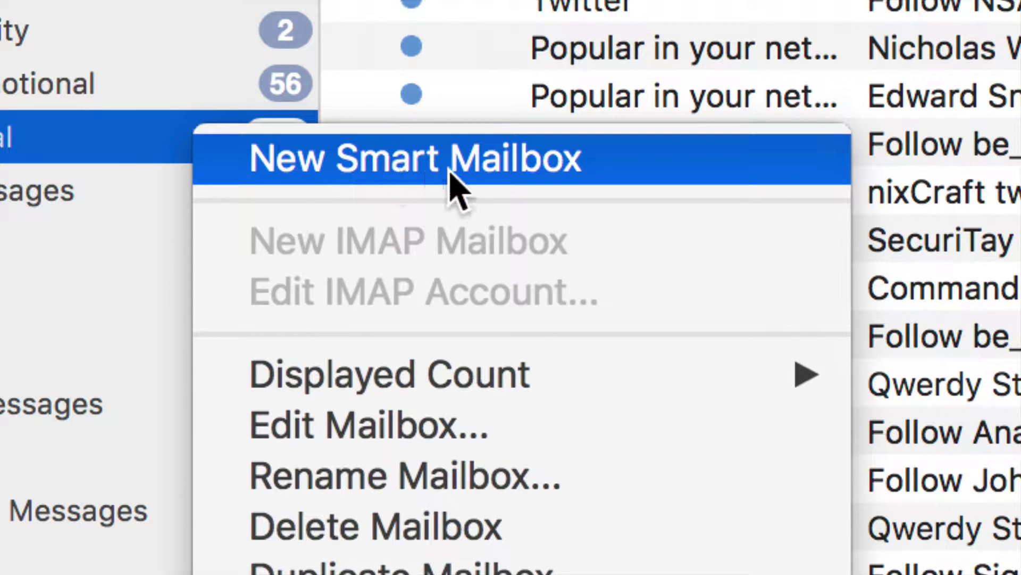
mouse_move(479, 379)
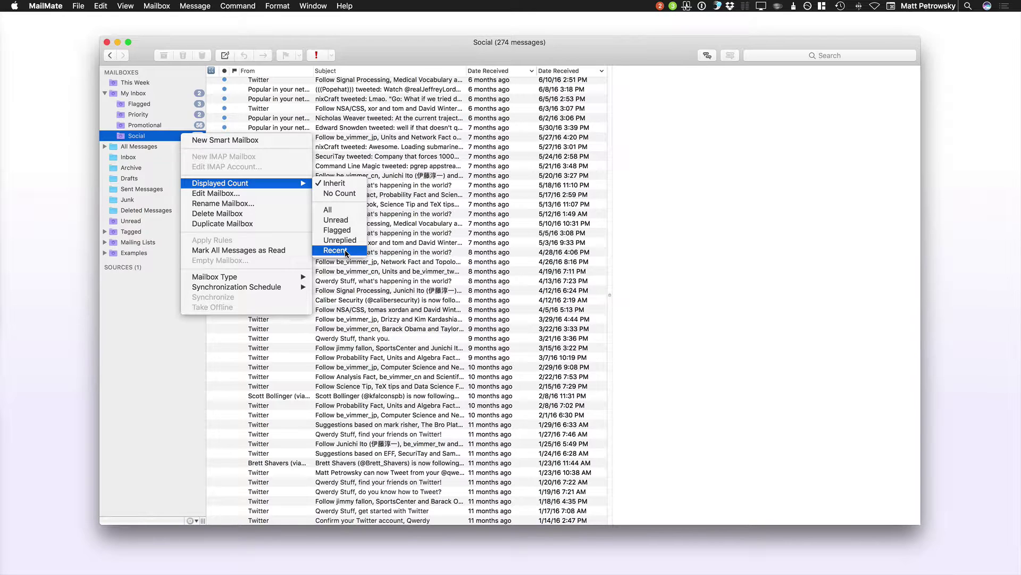
left_click(338, 195)
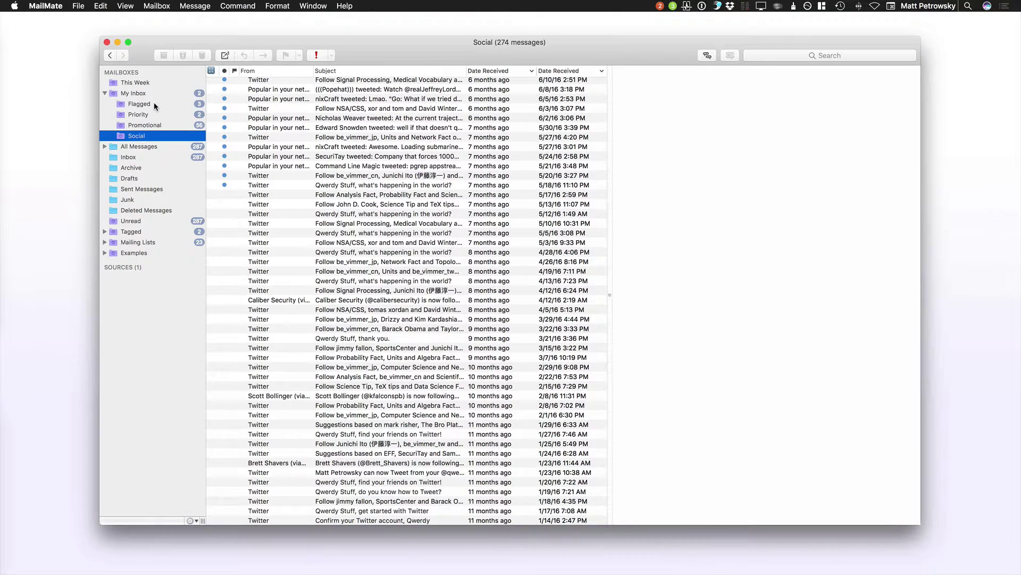
Step: Set Flagged's Displayed Count to All and open its third message, the Duffel Blog retweet
left_click(159, 106)
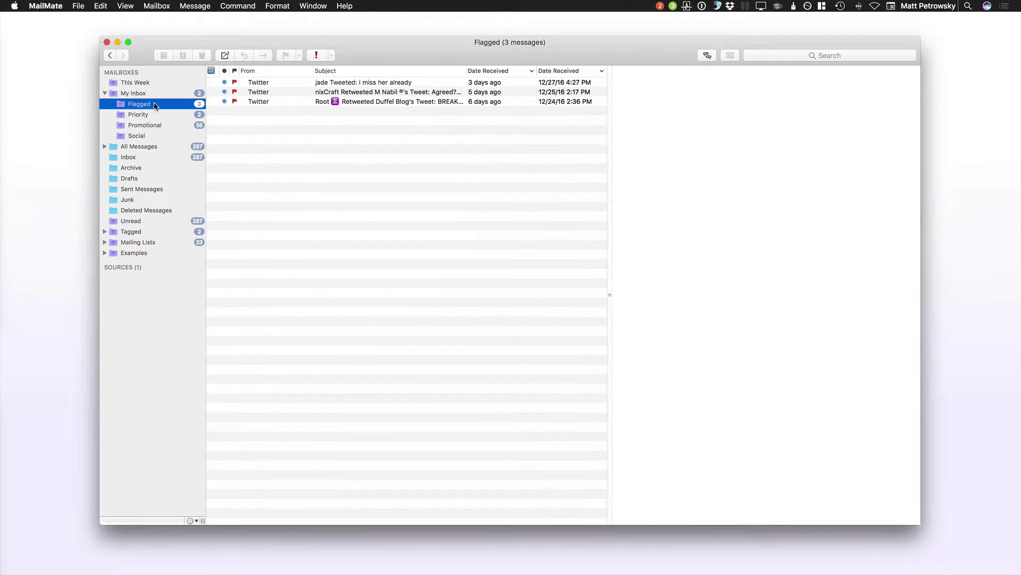
right_click(187, 103)
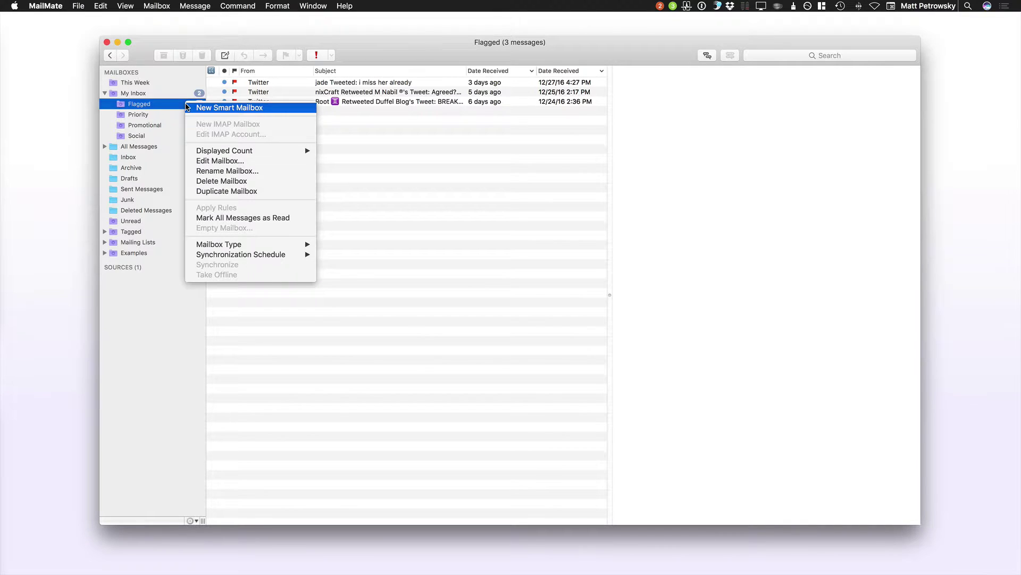
mouse_move(235, 153)
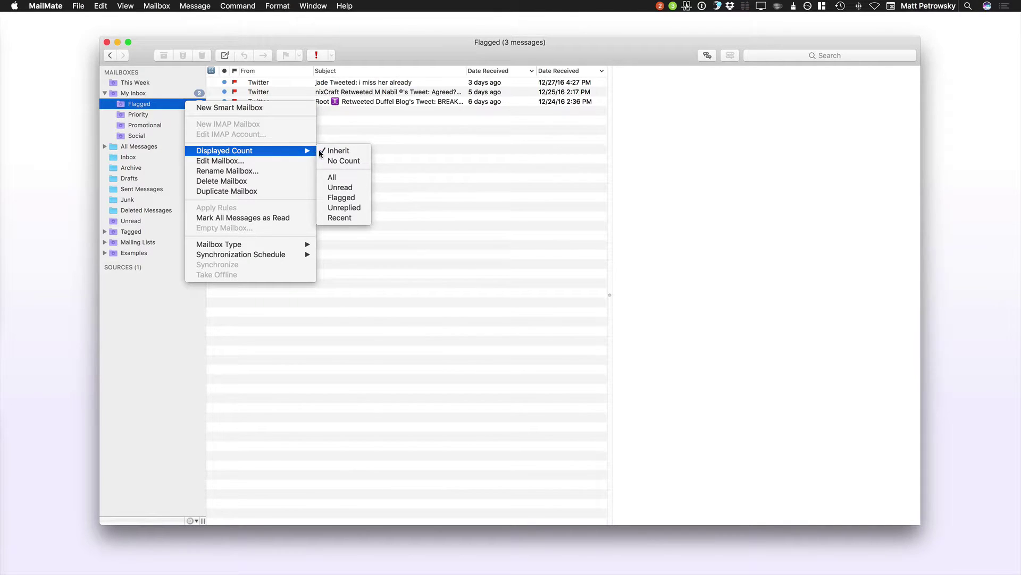
left_click(335, 181)
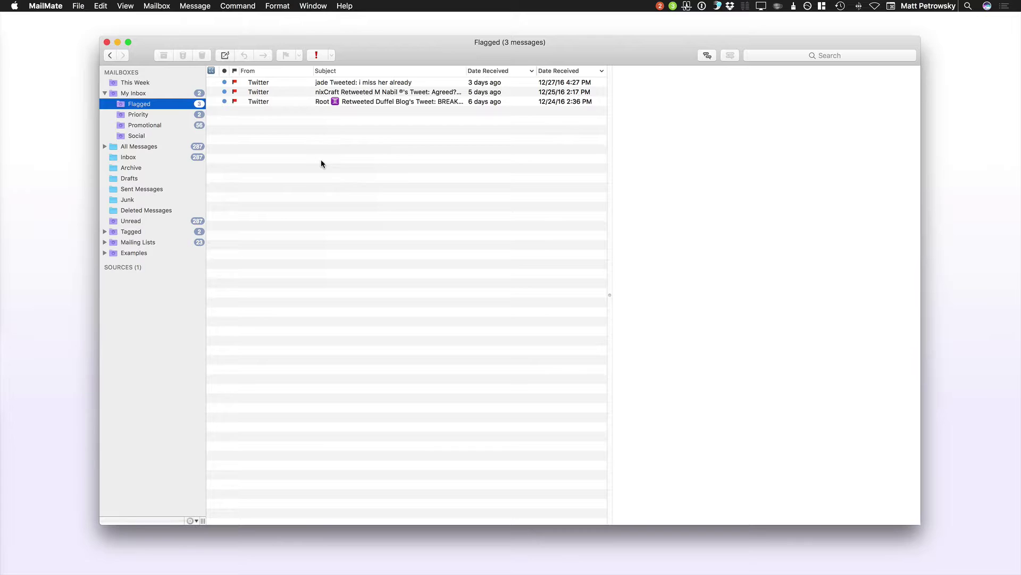
left_click(284, 102)
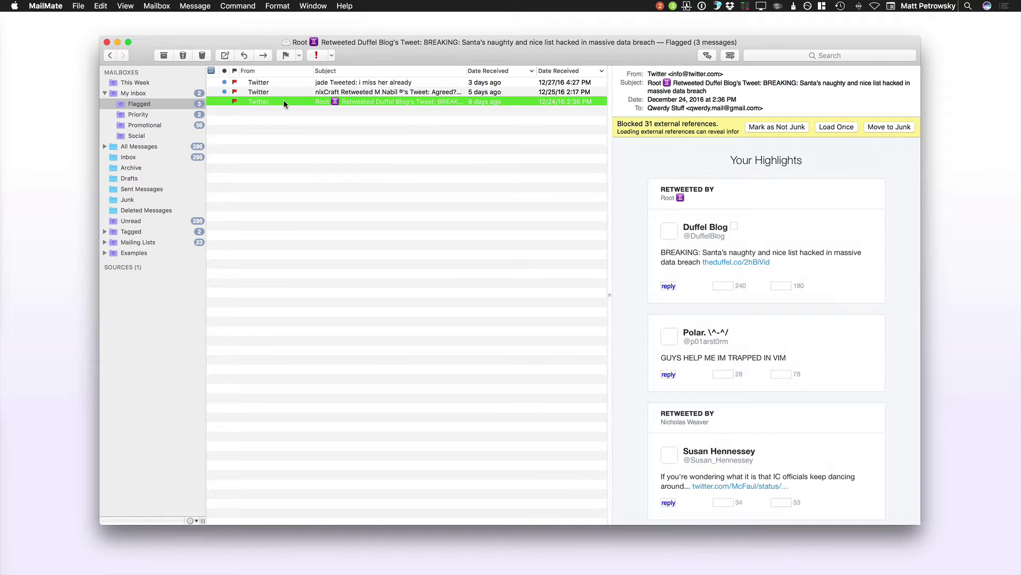